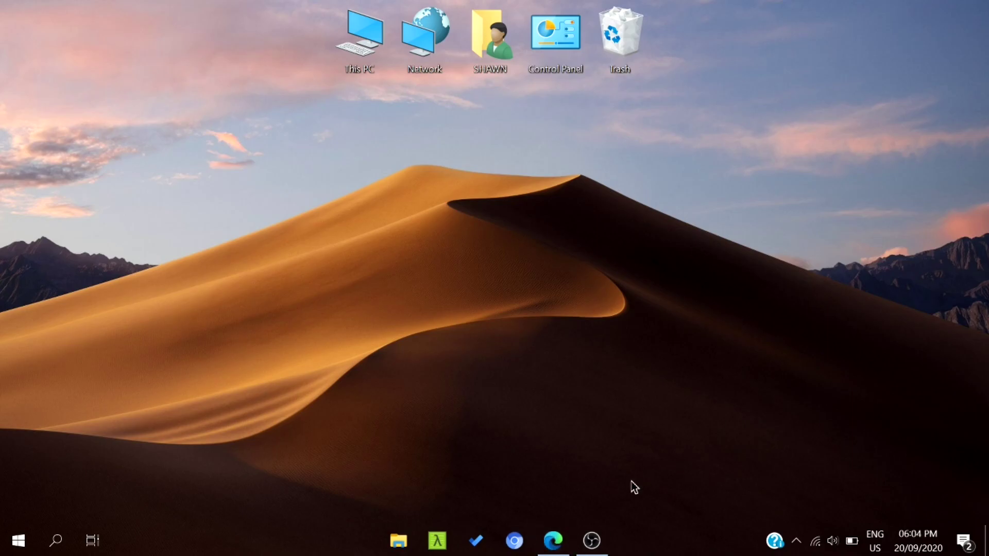
Switch to Edge, search the web for shotcut in a fresh tab, and open the official Shotcut home page
left_click(553, 543)
scroll(175, 135, "up", 3)
left_click(4, 46)
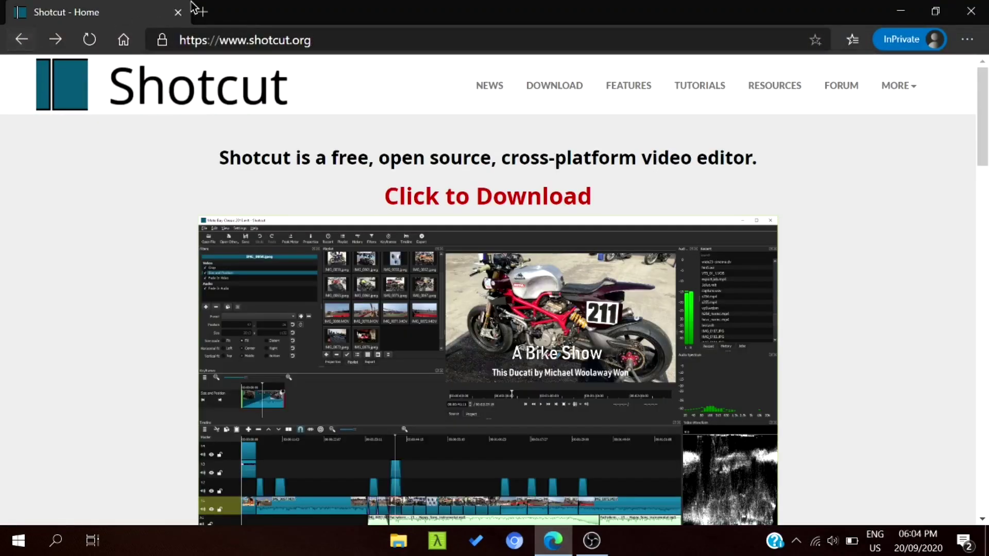
left_click(202, 12)
left_click(178, 12)
type("shotcut")
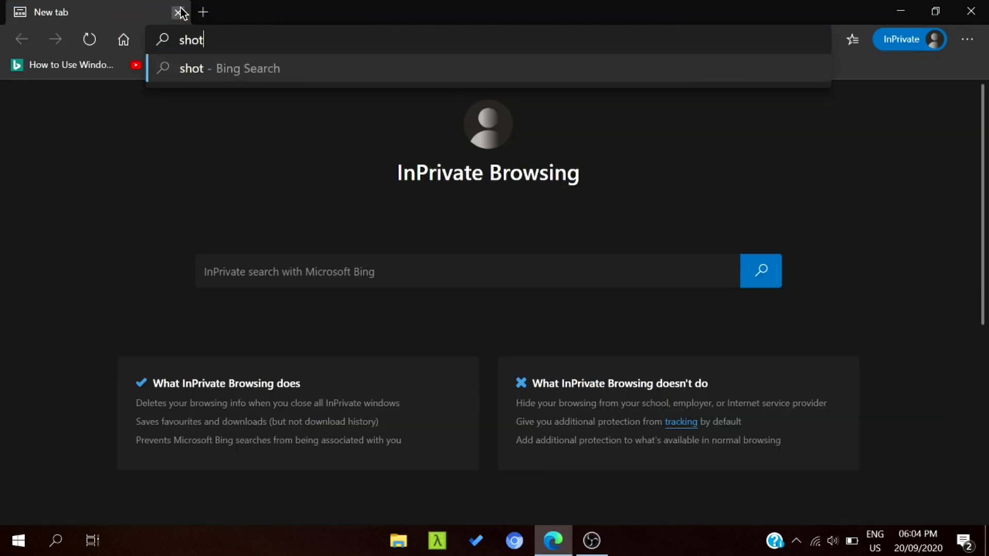
key("Return")
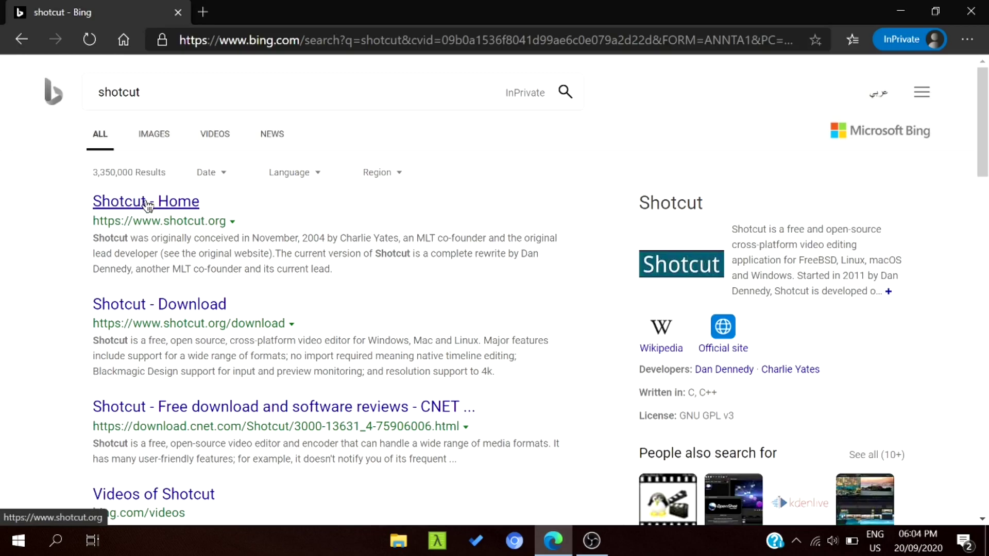
left_click(144, 206)
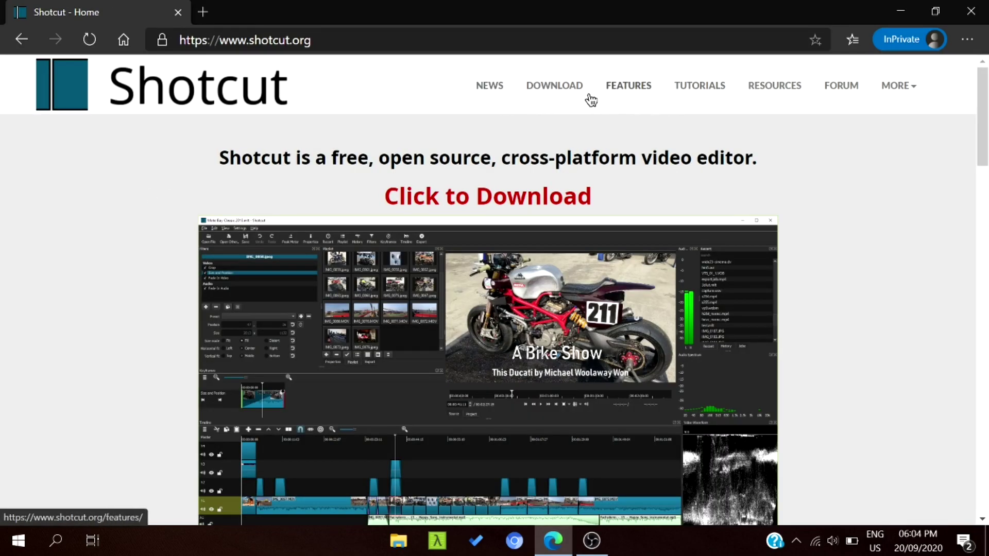
Download the 64-bit Windows portable zip from Site 2 (GitHub) on Shotcut's download page
left_click(558, 92)
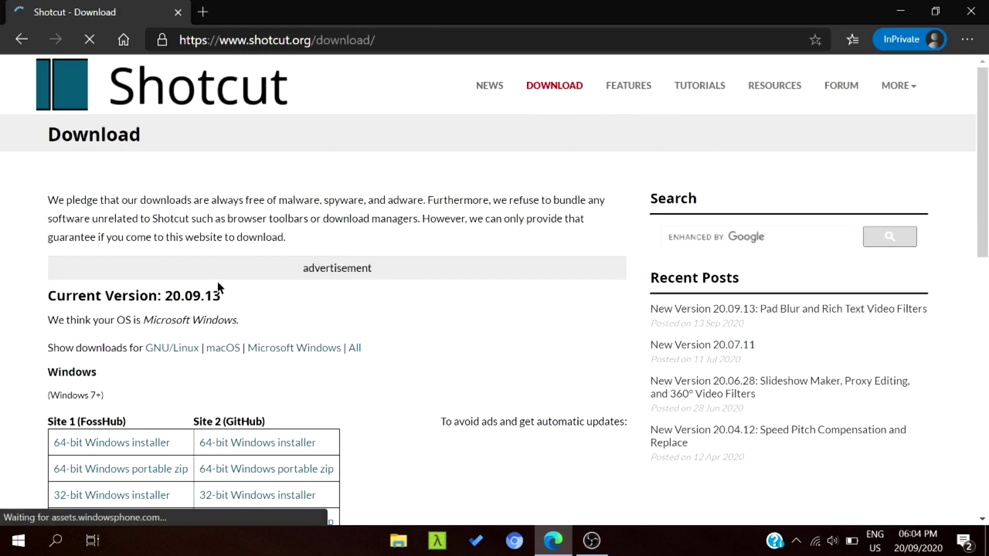
scroll(217, 286, "down", 3)
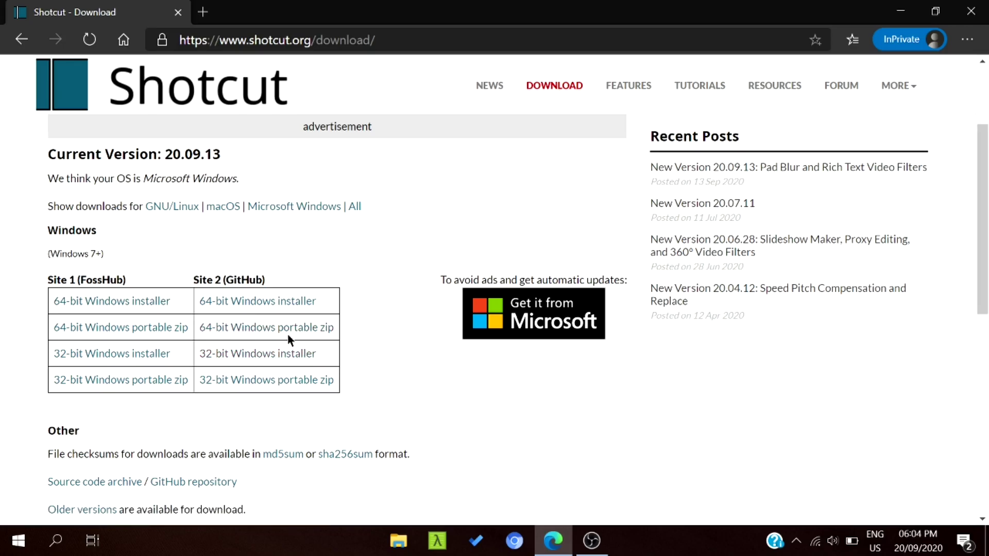
left_click(254, 328)
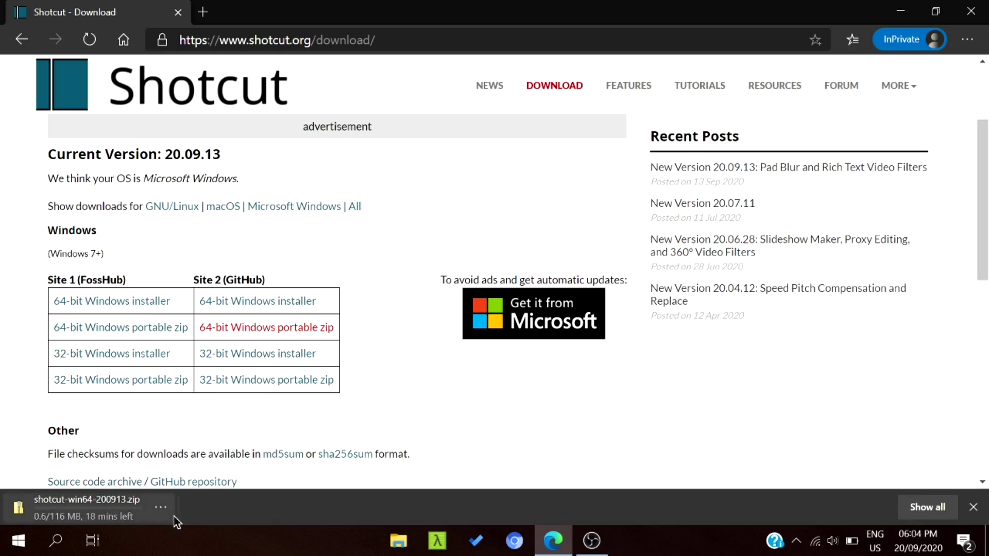
right_click(436, 150)
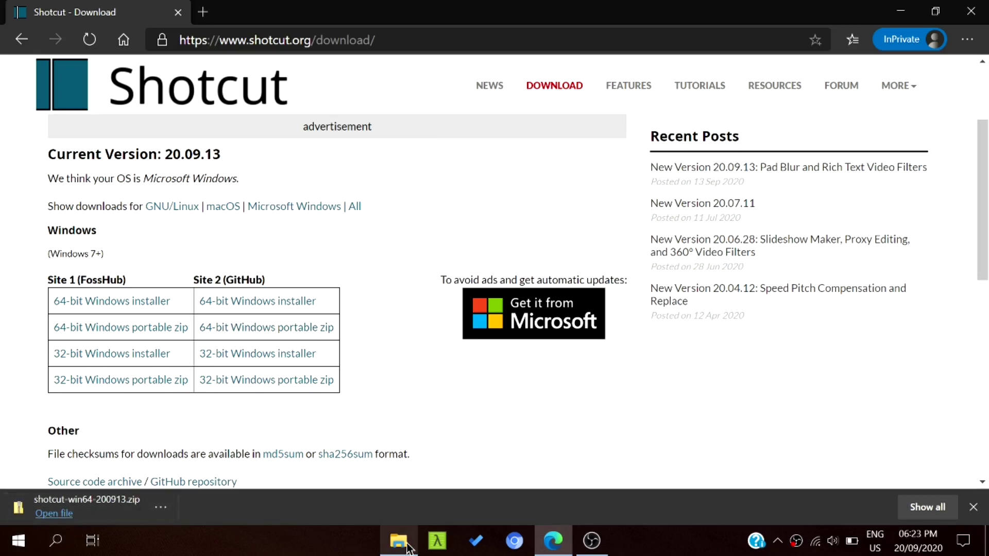
In File Explorer, create a folder named Shotcut in Downloads and move shotcut-win64-200913.zip into it
left_click(399, 542)
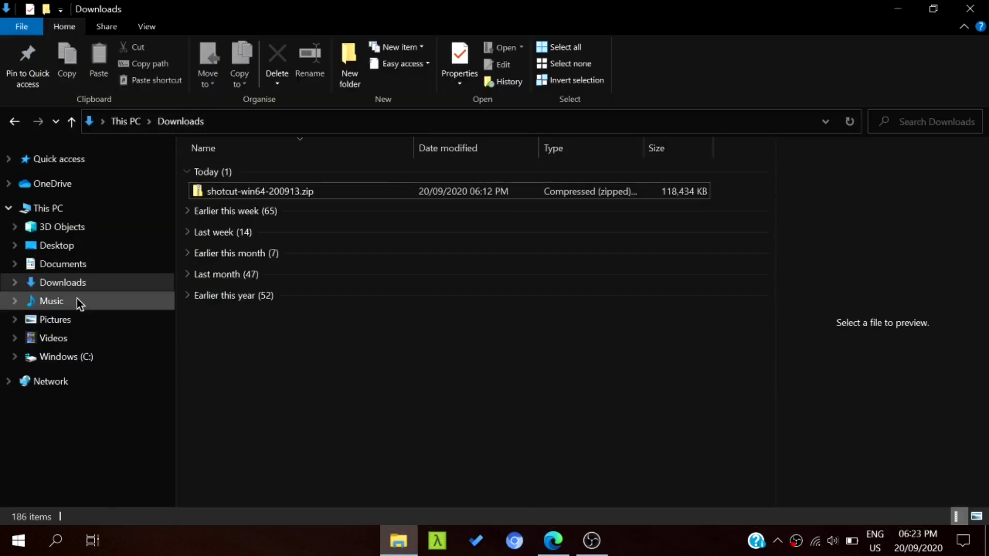
right_click(748, 192)
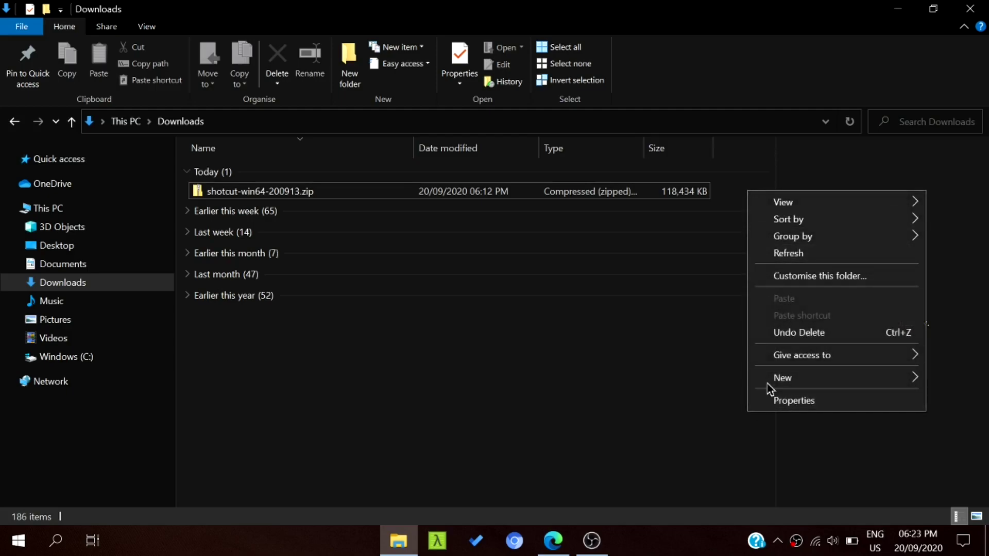
mouse_move(776, 378)
left_click(605, 165)
key("BackSpace")
type("Shotcut")
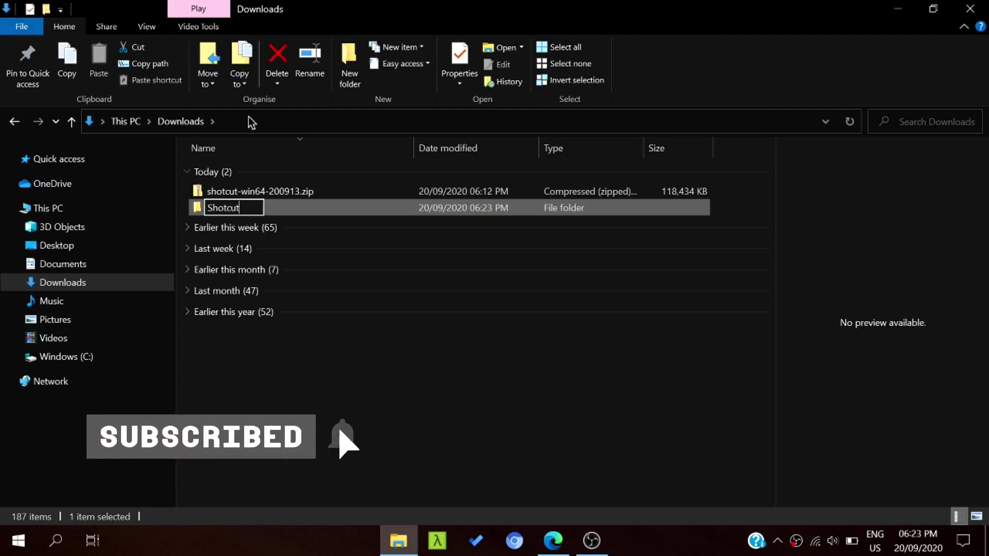
left_click_drag(346, 193, 391, 211)
double_click(369, 194)
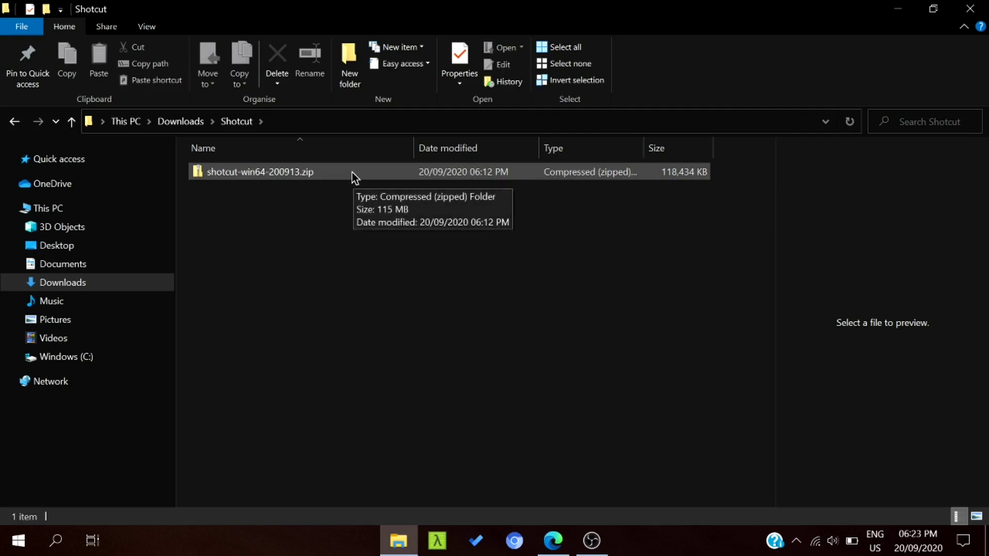
Extract shotcut-win64-200913.zip into the current folder with 7-Zip
left_click(615, 176)
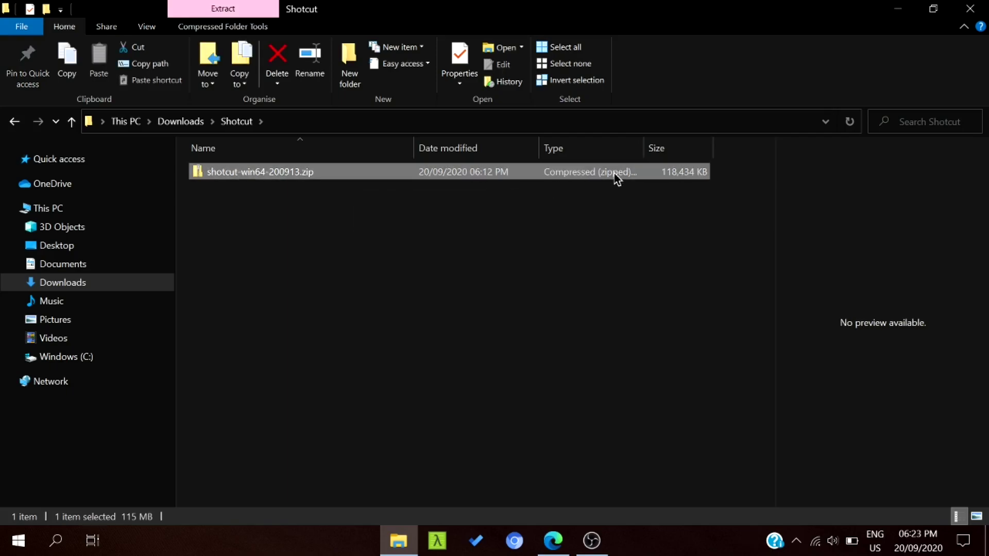
right_click(588, 177)
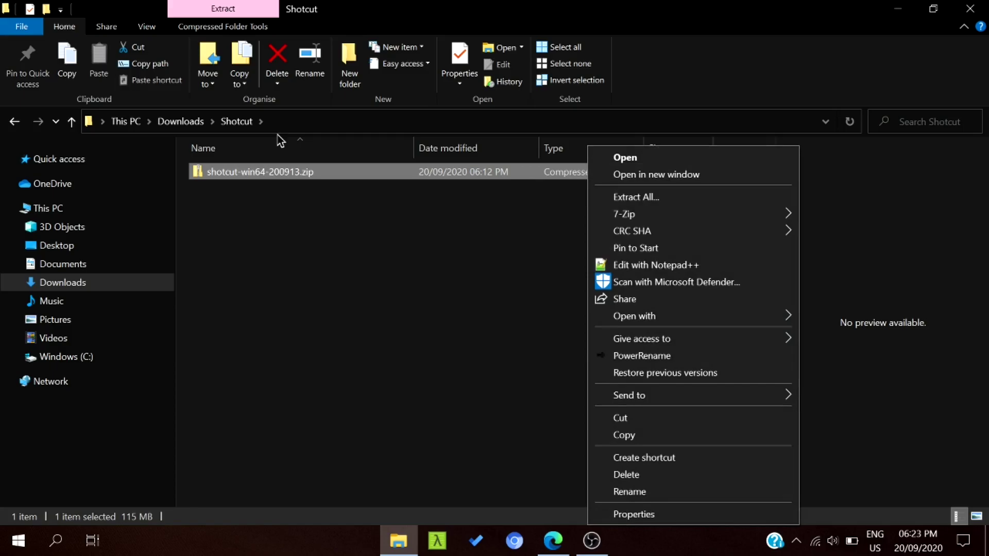
right_click(287, 171)
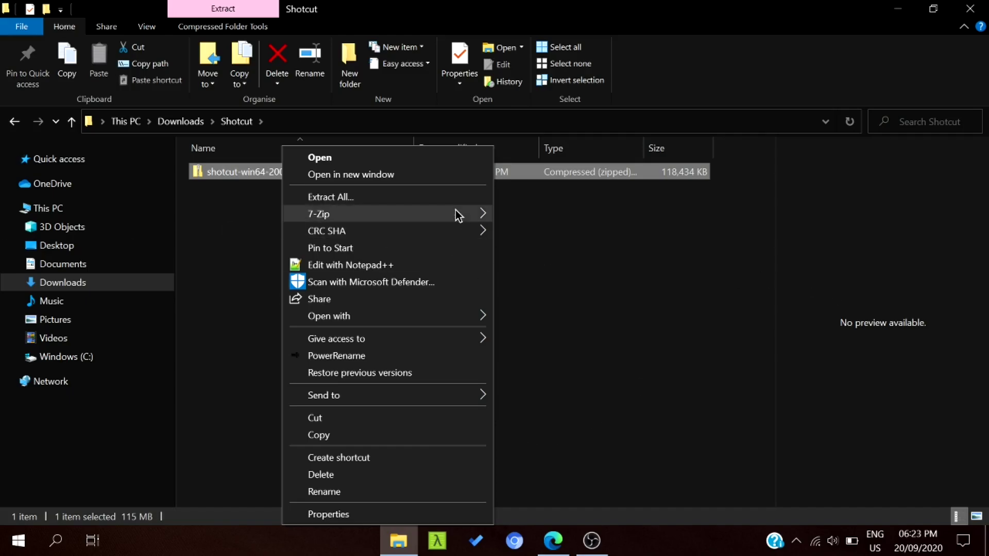
mouse_move(458, 215)
left_click(583, 263)
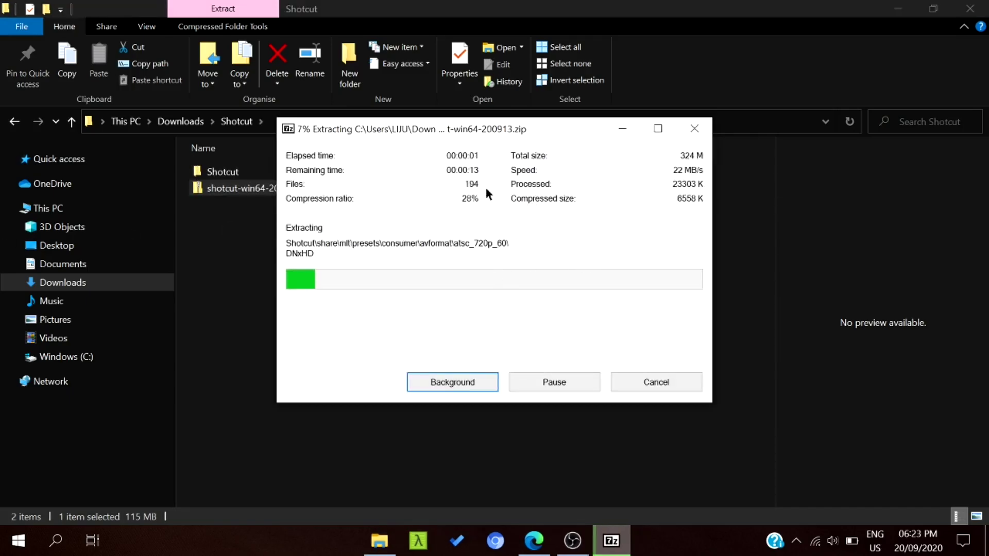
left_click(622, 129)
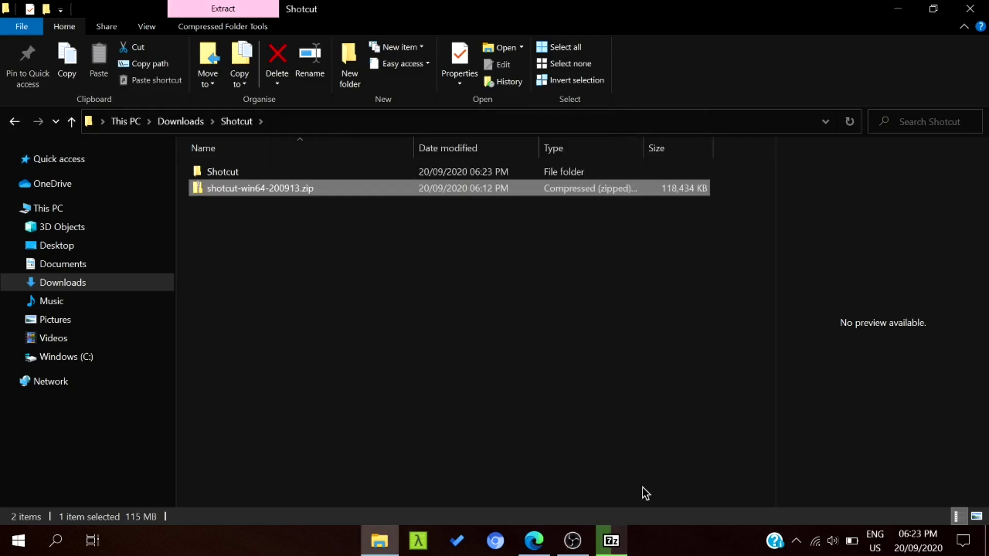
mouse_move(615, 542)
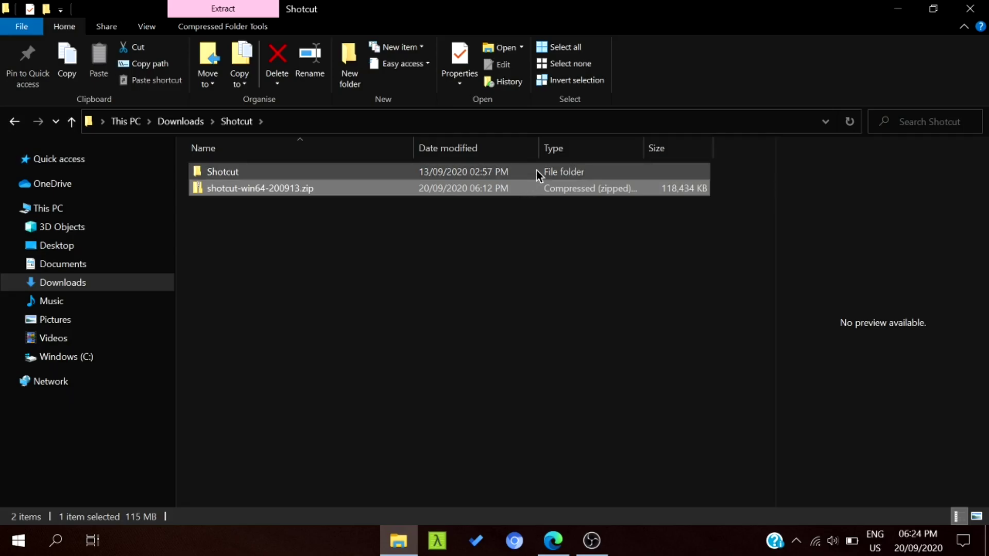
left_click(722, 307)
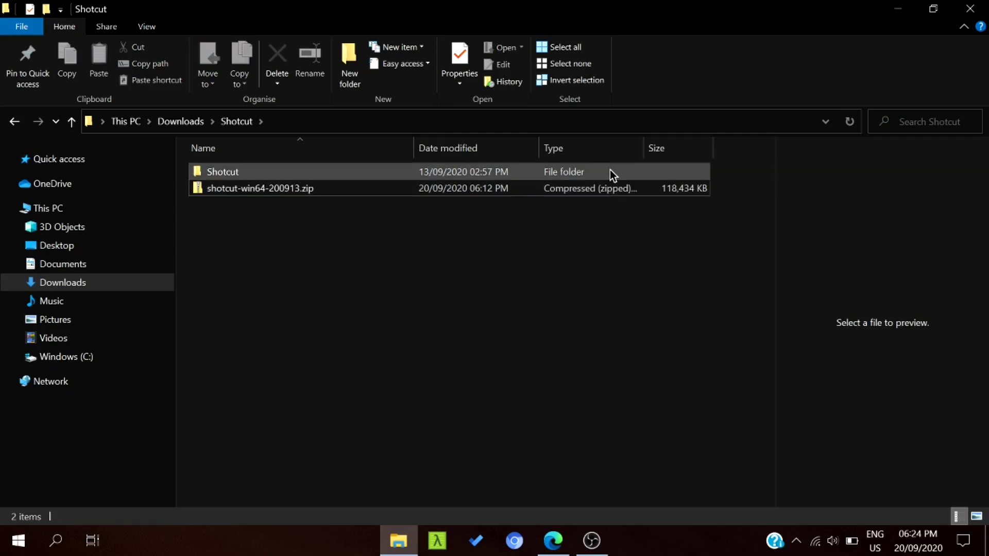
Launch shotcut.exe from the extracted Shotcut folder
double_click(223, 178)
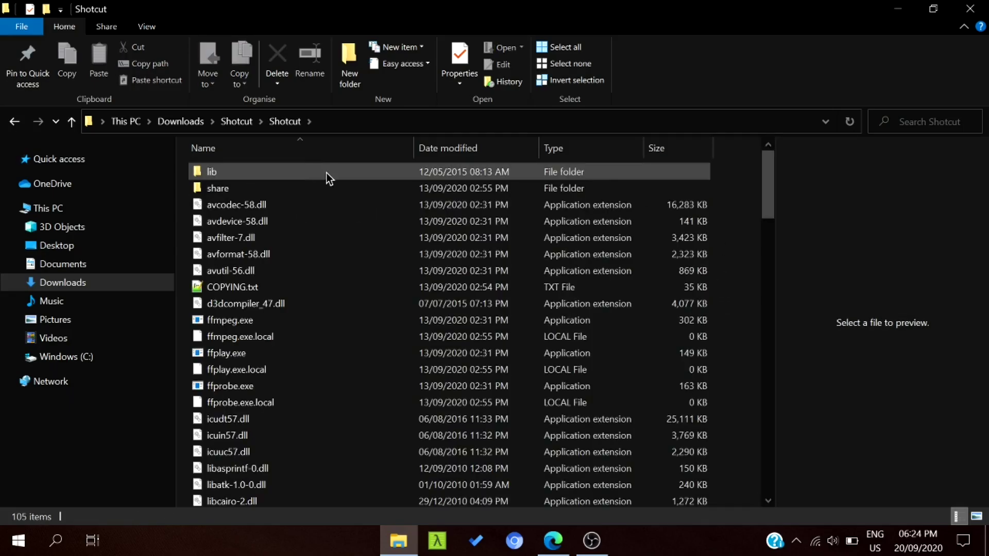
scroll(348, 278, "down", 20)
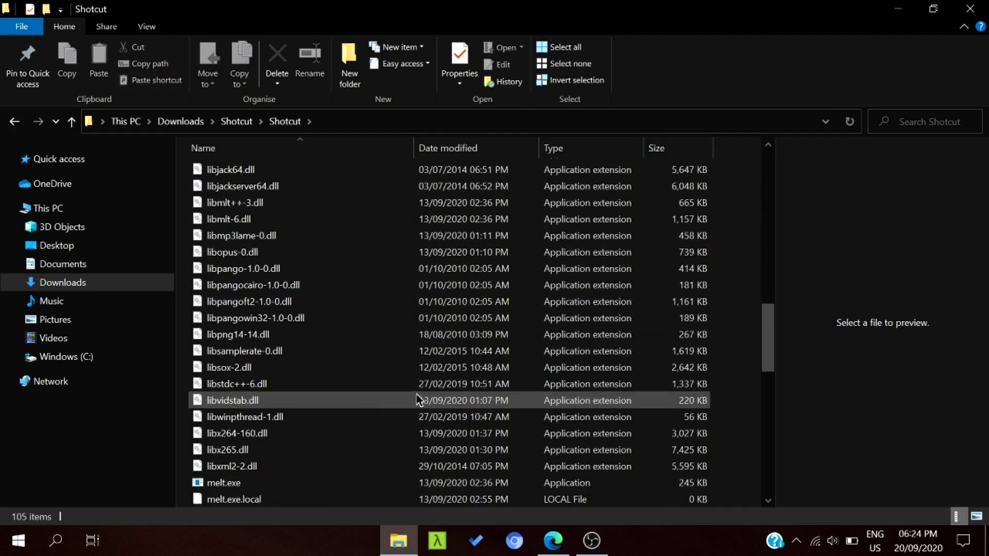
scroll(431, 392, "down", 6)
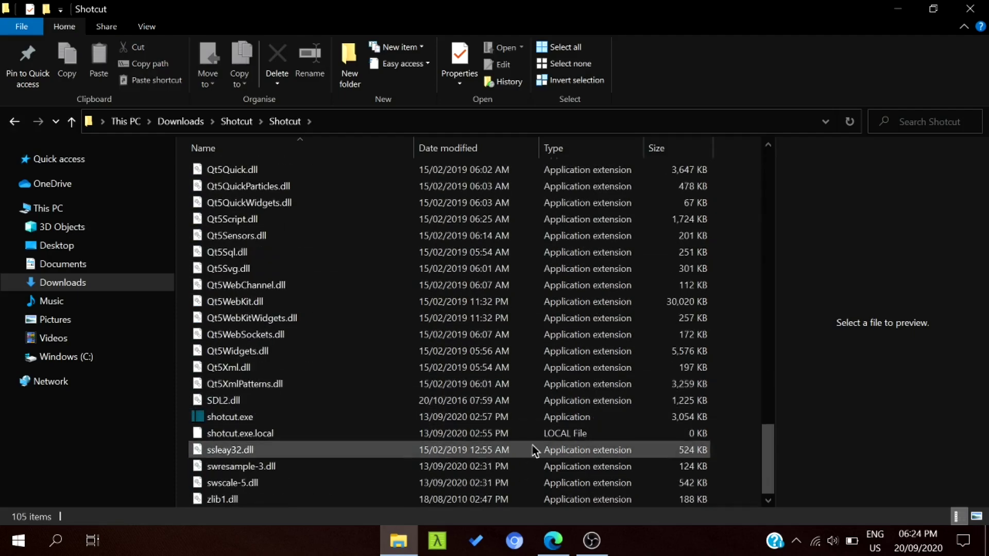
scroll(336, 431, "up", 1)
scroll(287, 438, "down", 1)
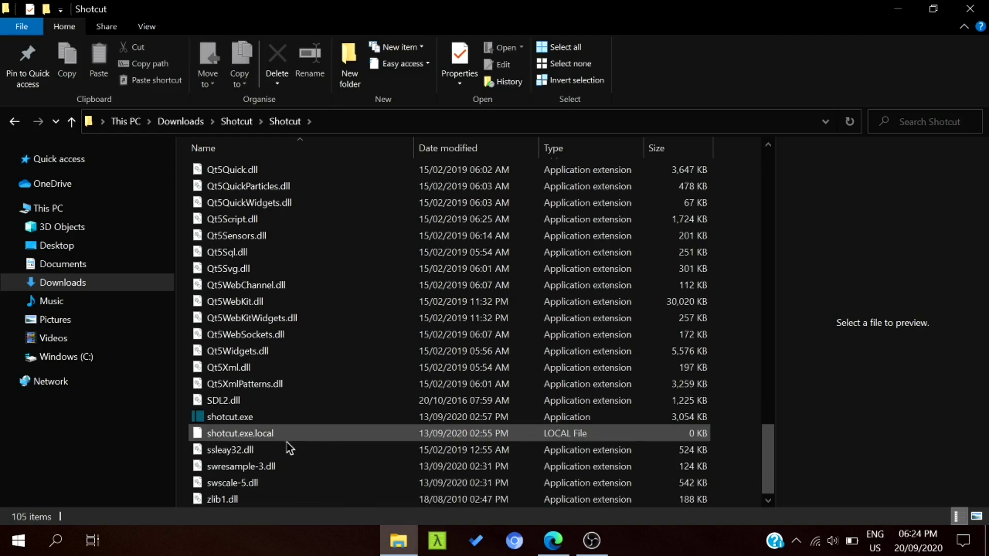
left_click(250, 423)
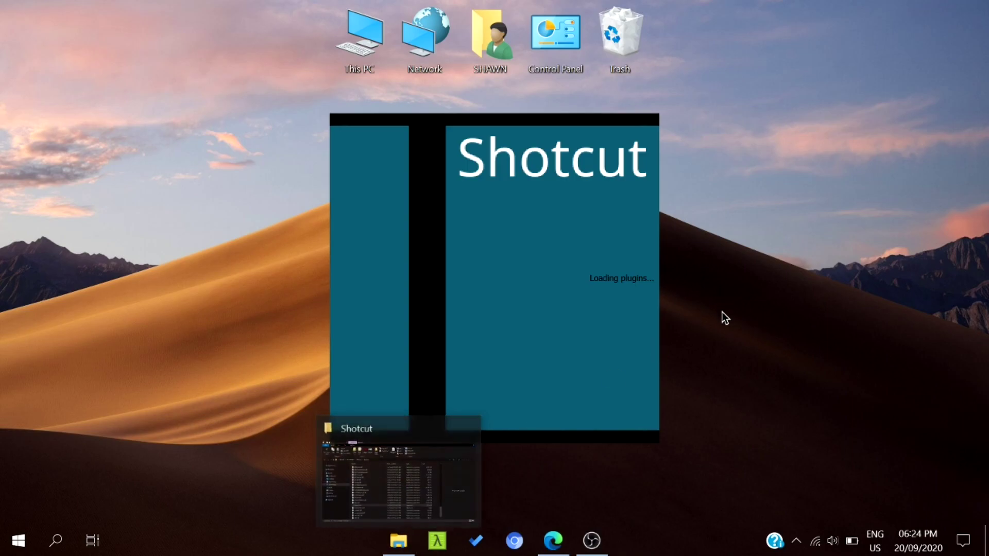
left_click_drag(719, 311, 555, 481)
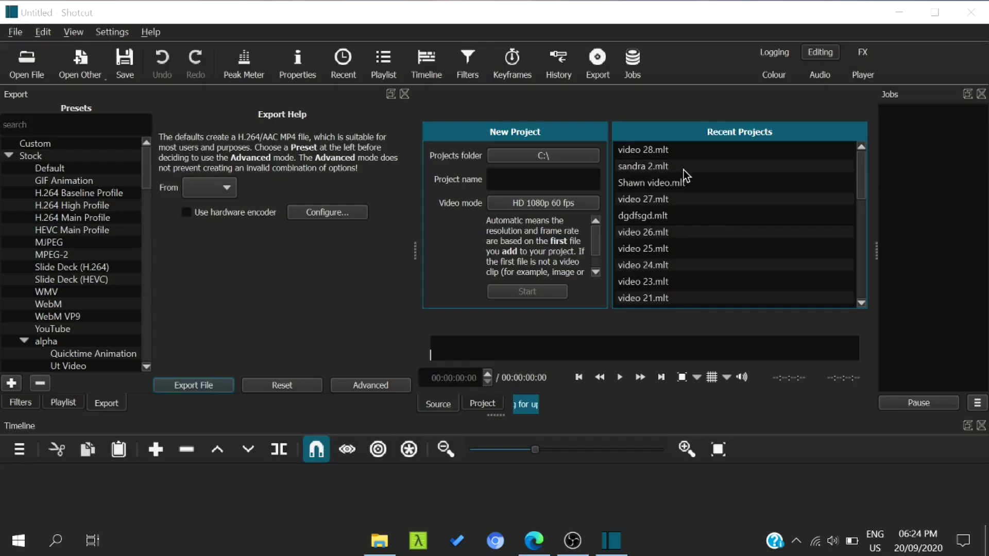
Create a new project named Test 1 with the HD 1080p 60 fps video mode
scroll(723, 200, "down", 3)
scroll(722, 199, "up", 2)
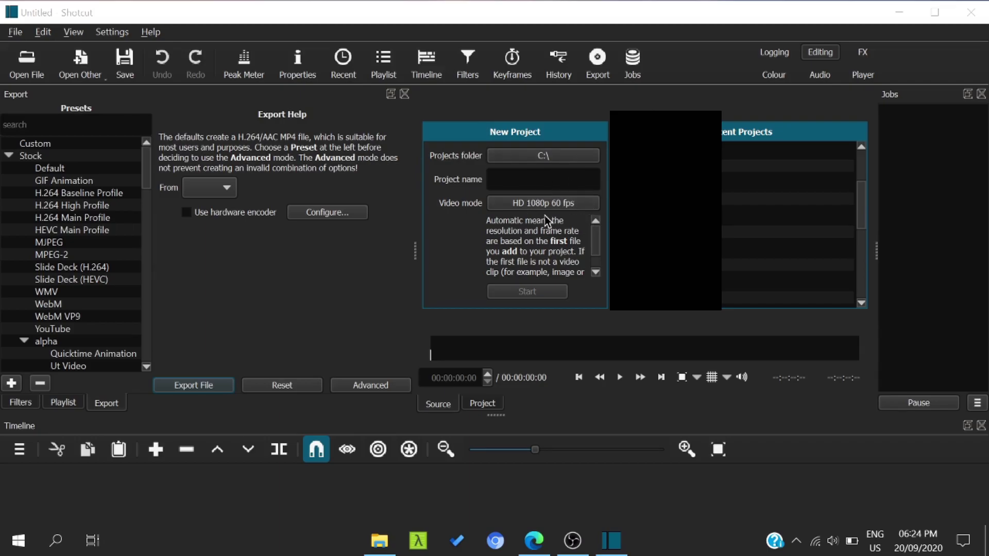
left_click(520, 206)
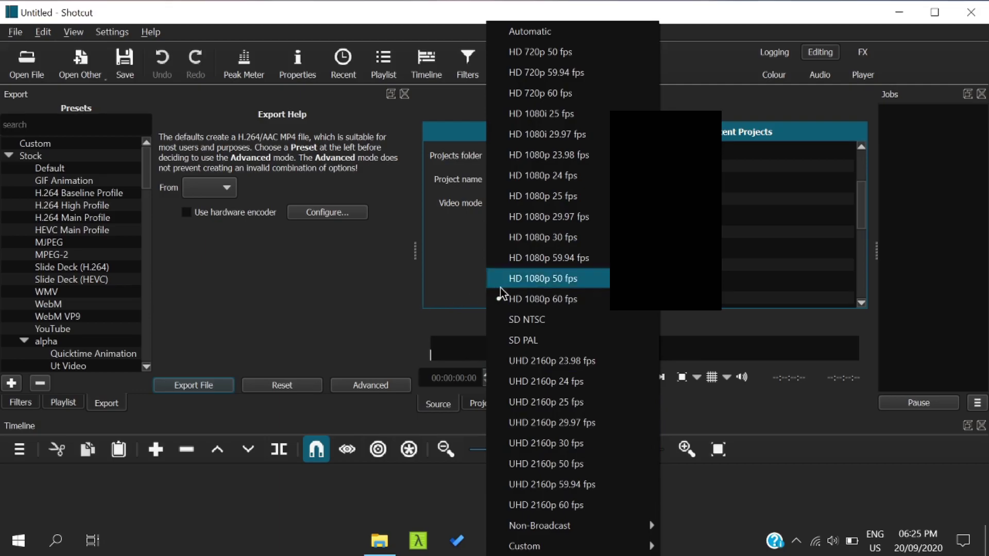
left_click(478, 288)
left_click(565, 178)
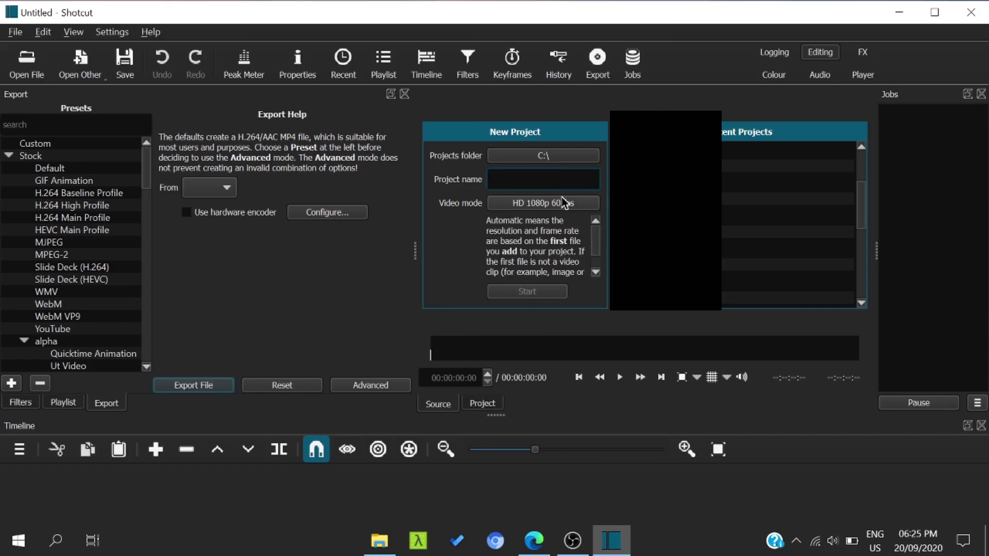
left_click(562, 164)
left_click(564, 294)
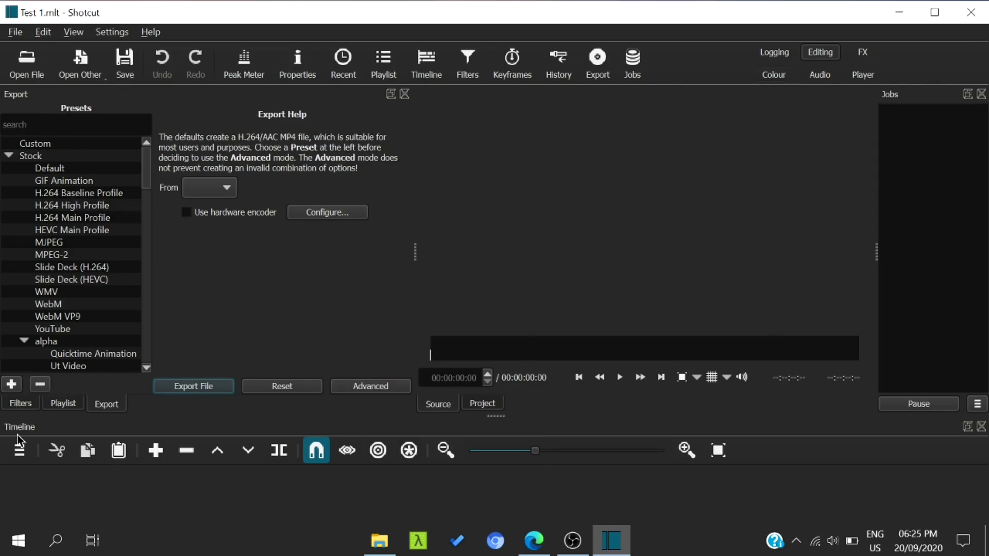
Undock the Timeline panel and dock it back, and close the Timeline, Export, Jobs and Playlist panels
left_click_drag(34, 429, 8, 438)
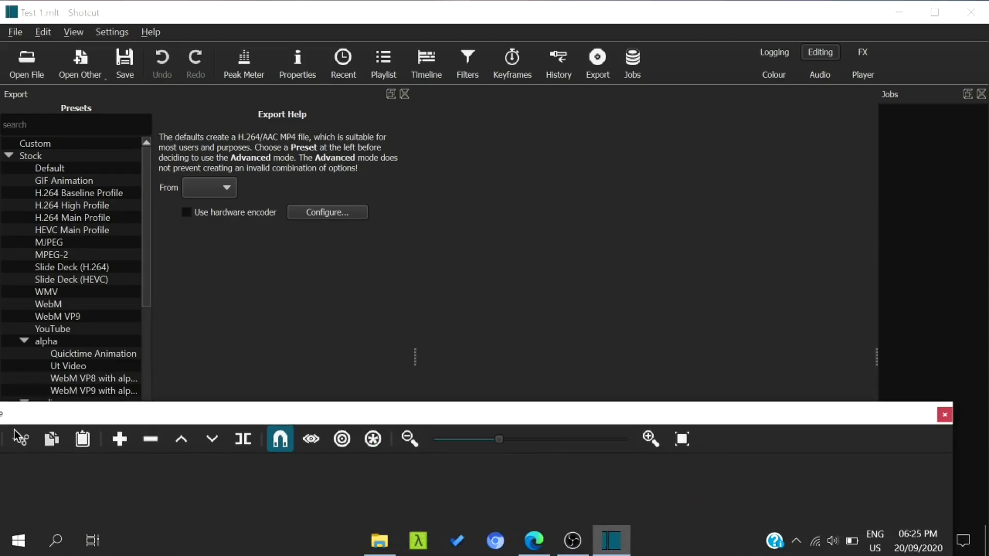
left_click_drag(139, 428, 188, 416)
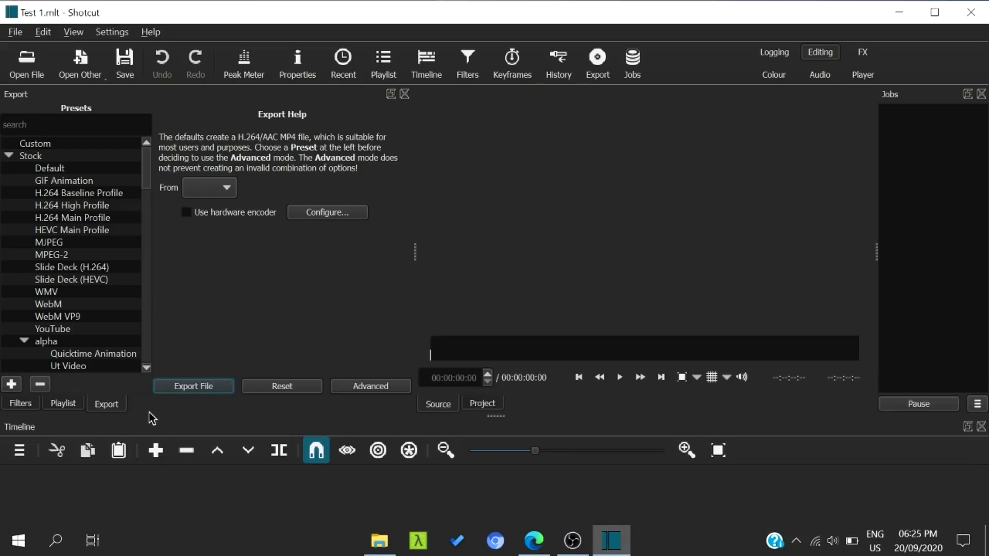
left_click(981, 427)
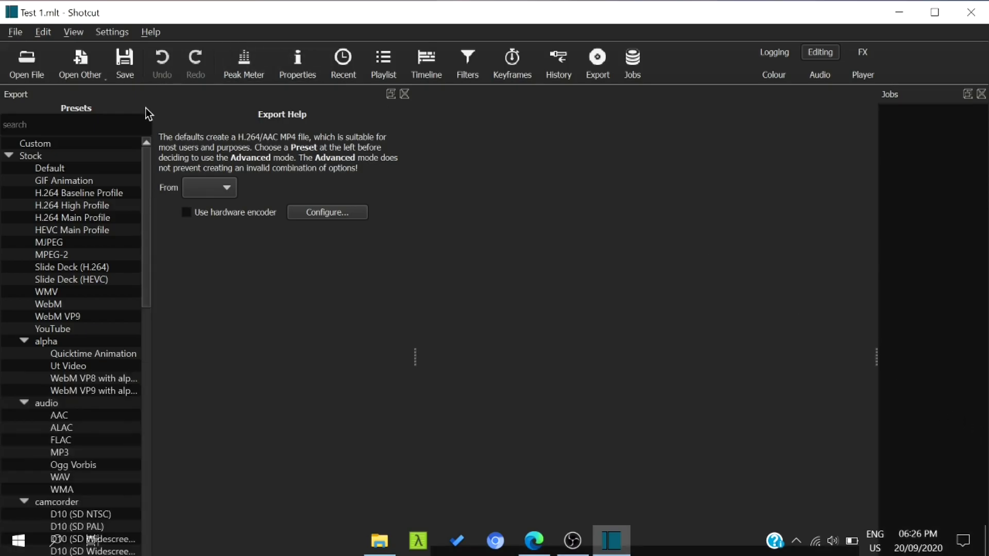
left_click(405, 95)
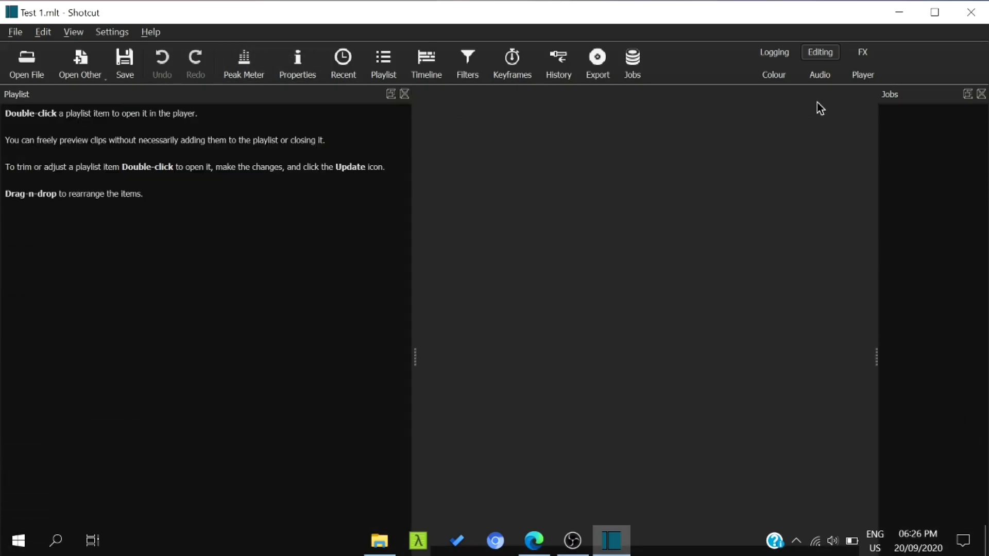
left_click(983, 94)
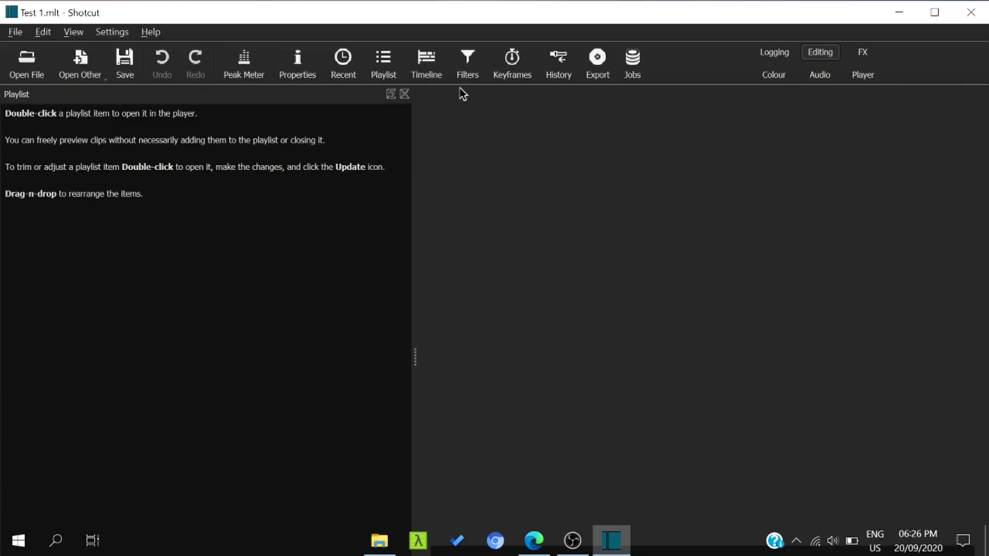
left_click(406, 94)
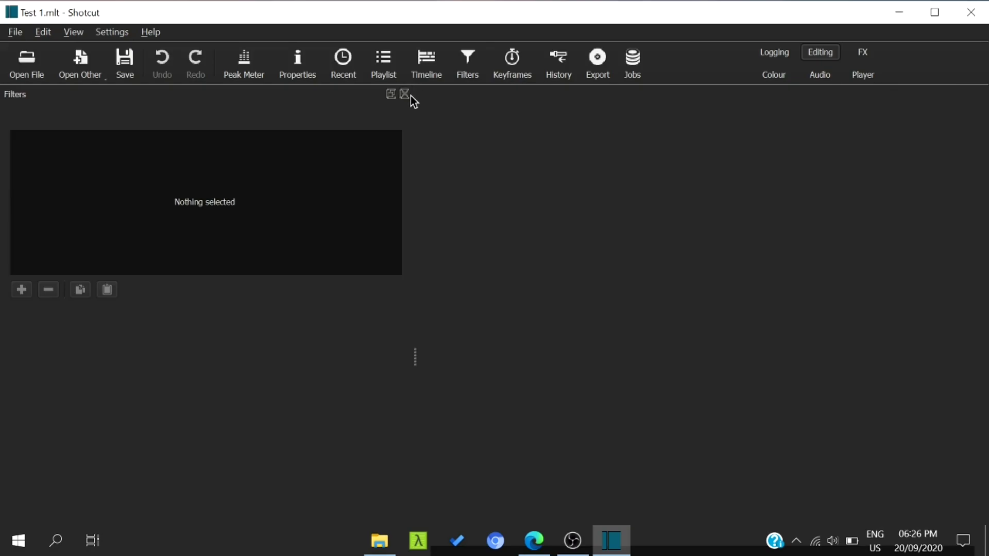
Close the Filters panel, reopen the Timeline, Playlist, Filters, Export and Jobs panels, and bring the Playlist to the front
left_click(406, 95)
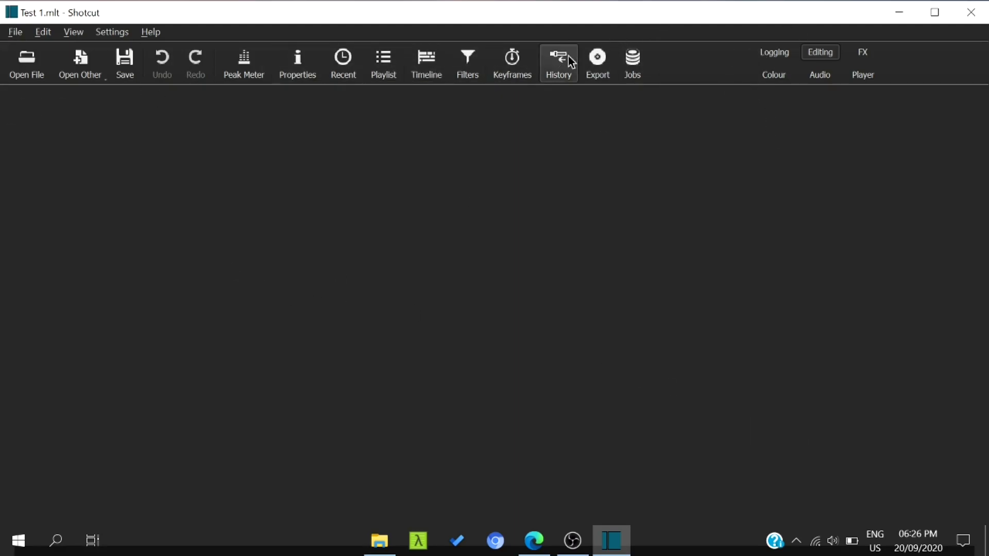
left_click(434, 68)
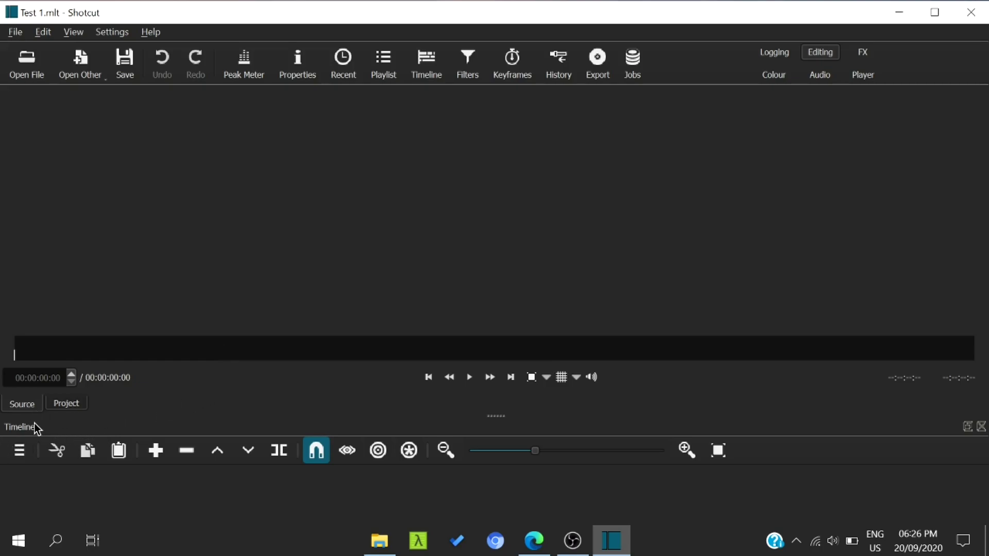
left_click_drag(34, 422, 49, 497)
left_click(393, 77)
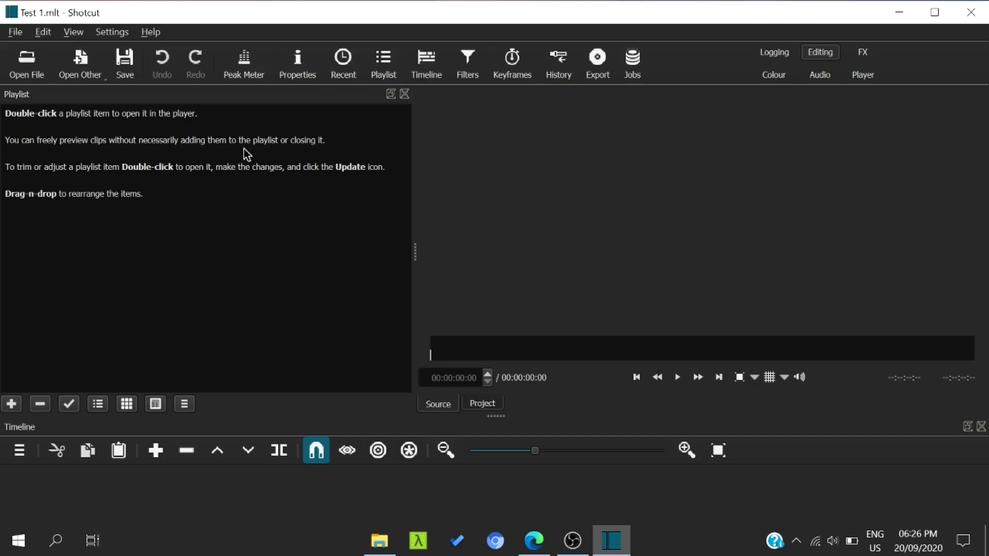
left_click(468, 67)
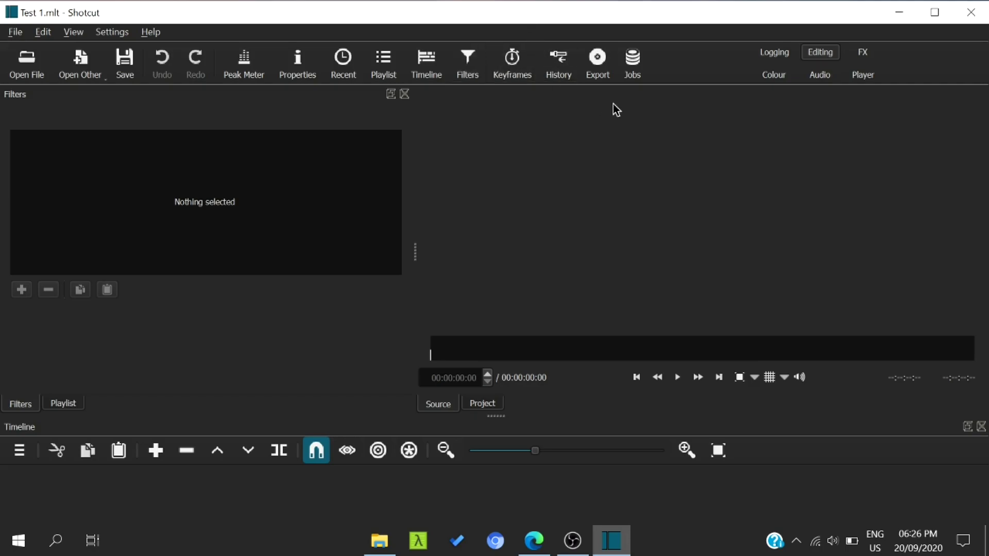
left_click(598, 60)
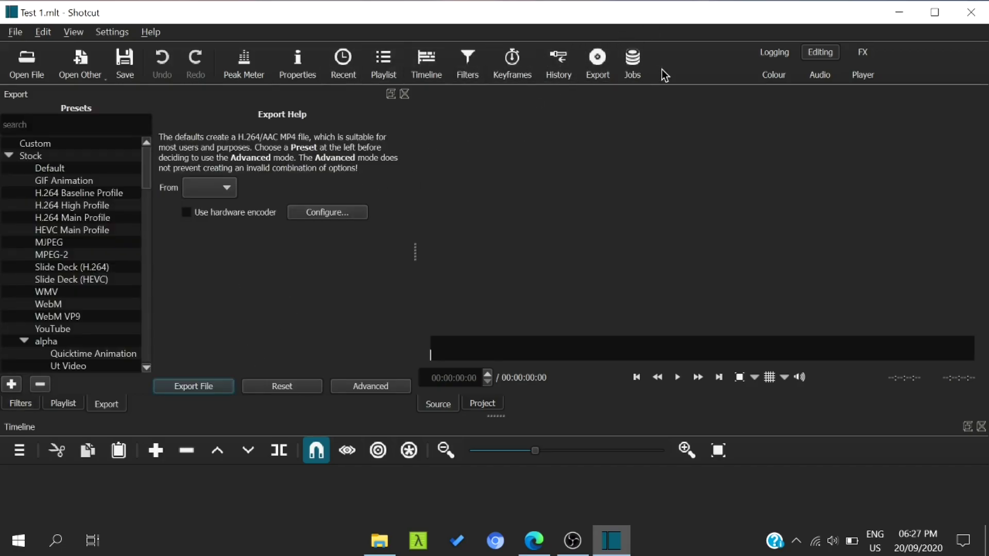
left_click(633, 72)
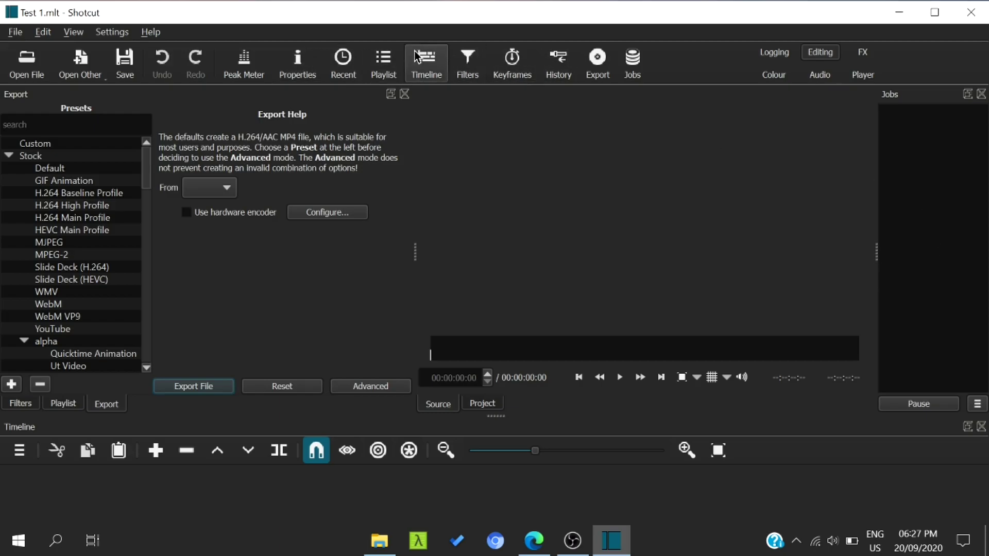
left_click(20, 403)
left_click(58, 404)
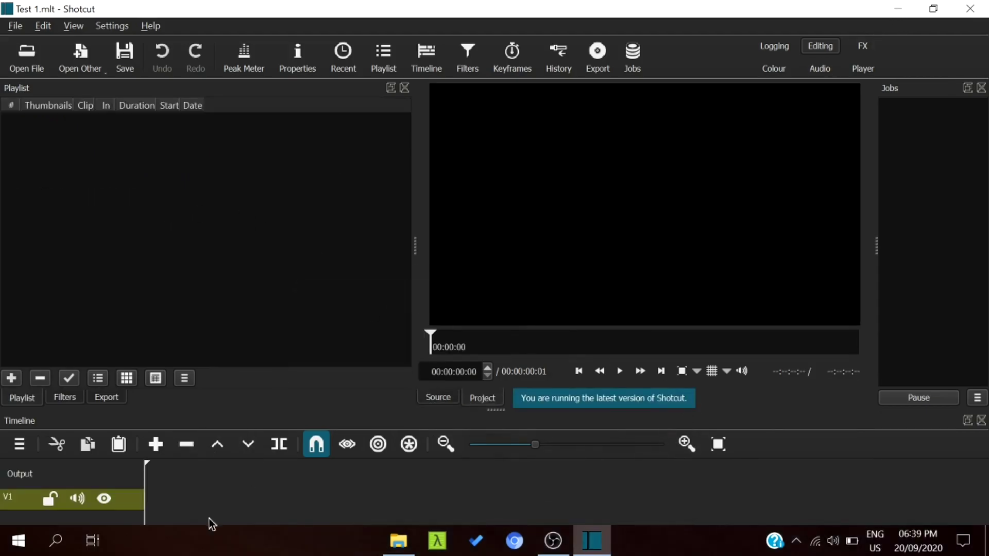
Switch to File Explorer and add Pexels Videos 1720219.mp4 and Pexels Videos 1093662.mp4 from Downloads to the Shotcut playlist
left_click(399, 541)
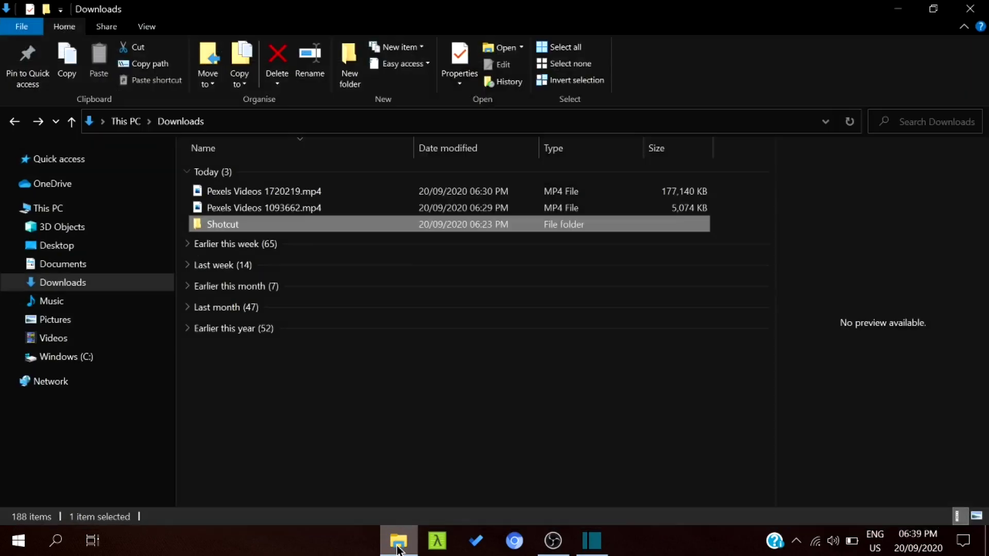
left_click(665, 194)
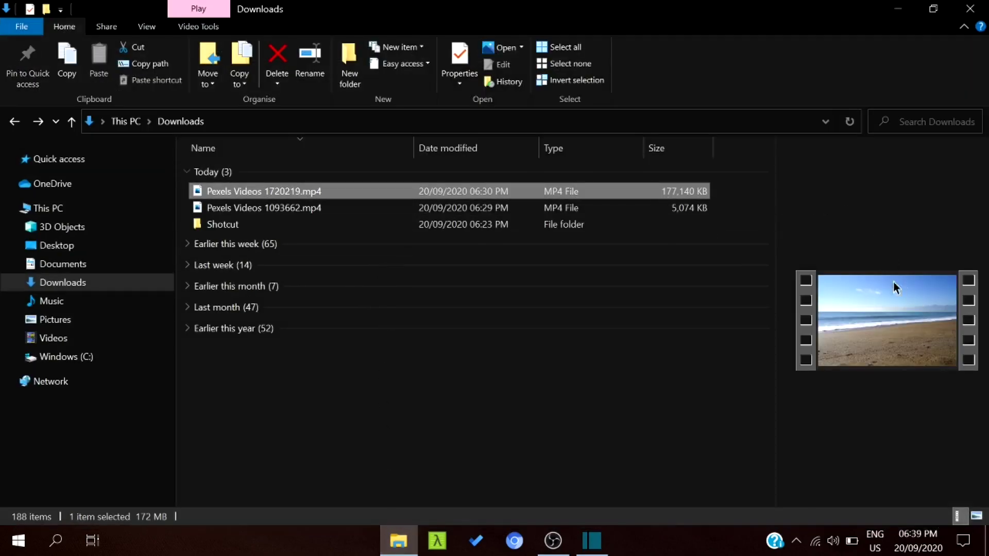
left_click(638, 209)
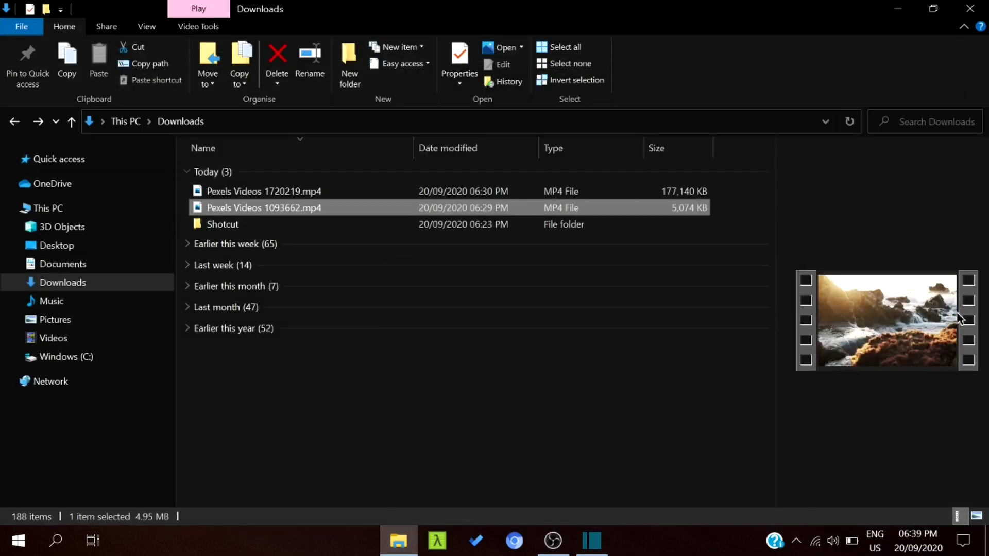
left_click(668, 193)
left_click_drag(745, 189, 566, 219)
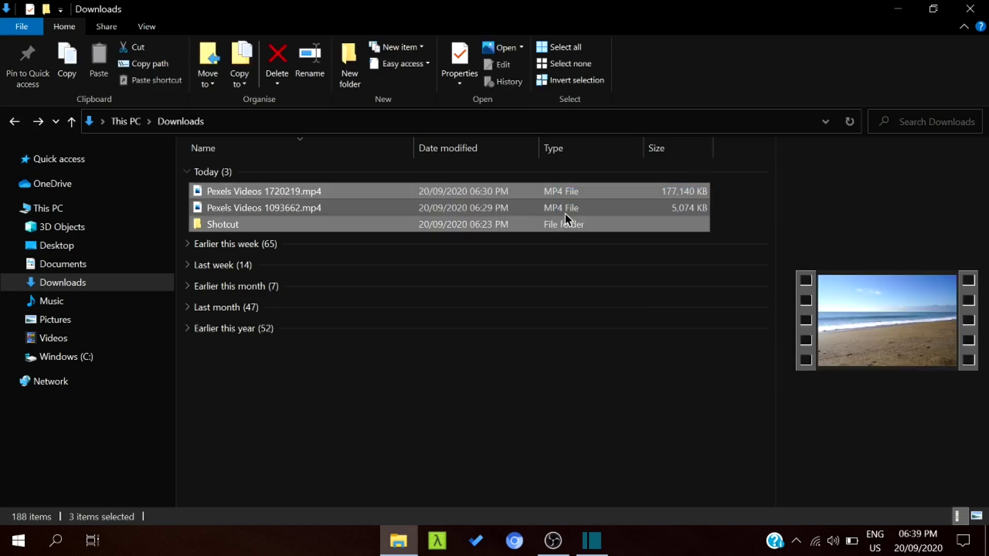
left_click(748, 186)
left_click_drag(717, 191, 681, 205)
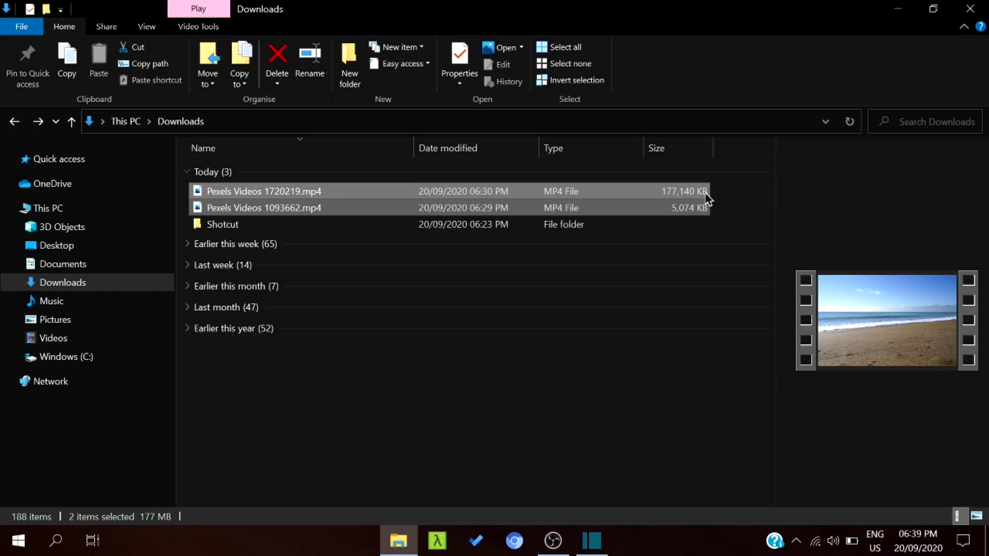
left_click_drag(672, 198, 81, 208)
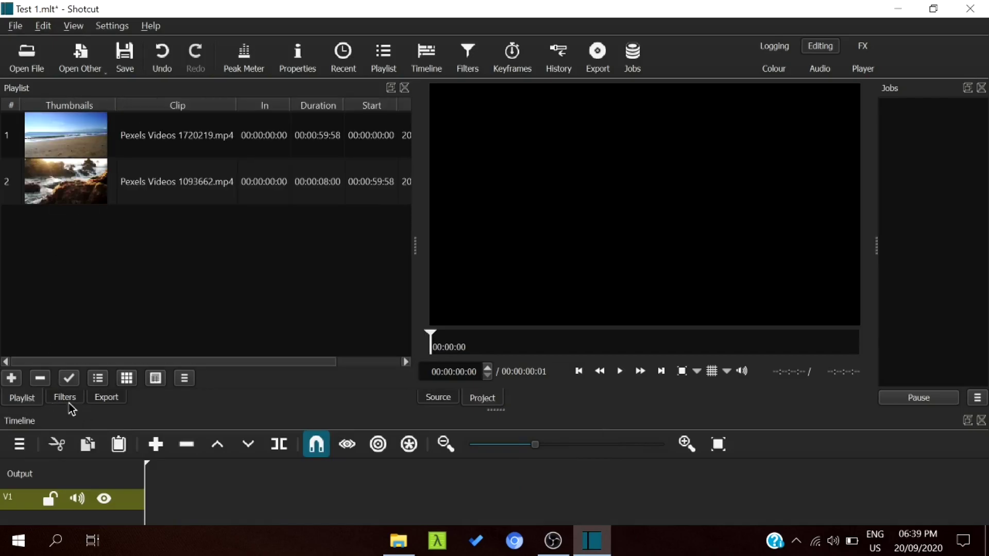
Look through the Filters and Export panels and return to the Playlist
left_click(69, 400)
left_click(107, 399)
left_click(73, 398)
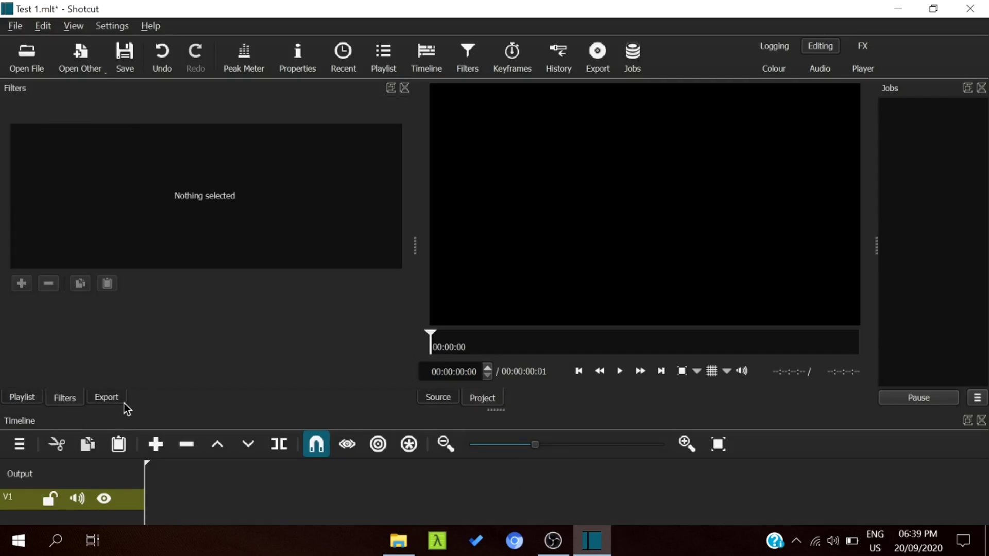
left_click(108, 400)
left_click(64, 403)
left_click(23, 401)
left_click(69, 401)
left_click(106, 402)
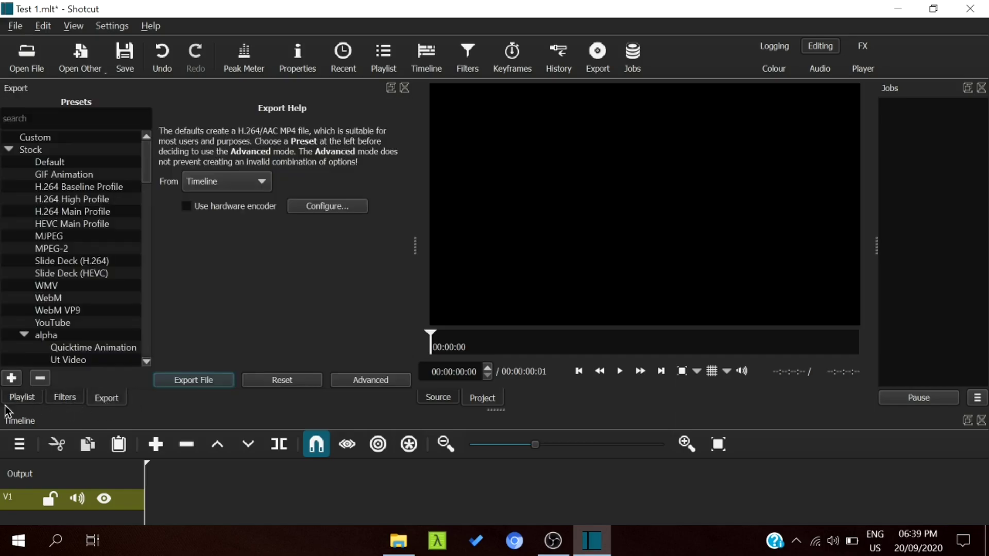
left_click(37, 404)
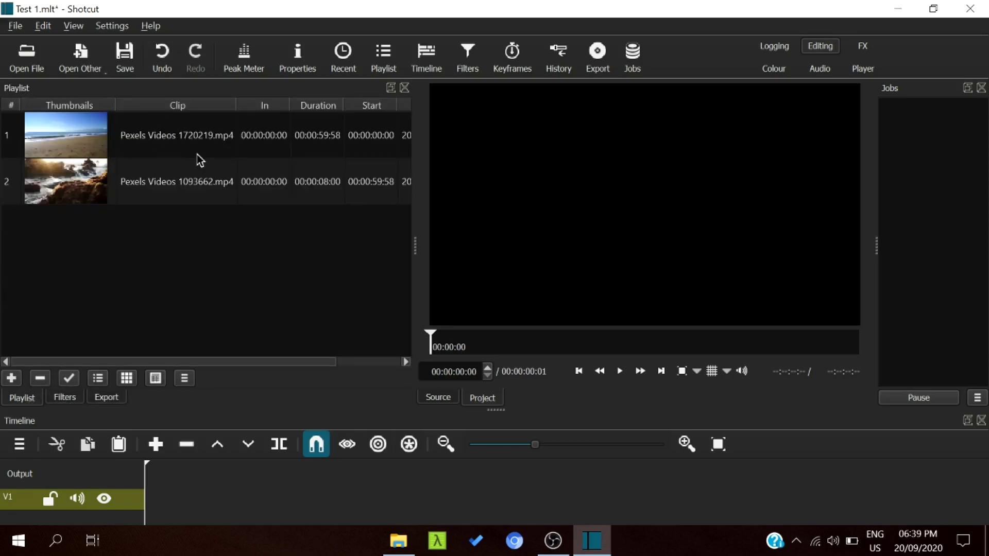
Place Pexels Videos 1093662.mp4 from the playlist at the start of track V1 and play the project
left_click(214, 134)
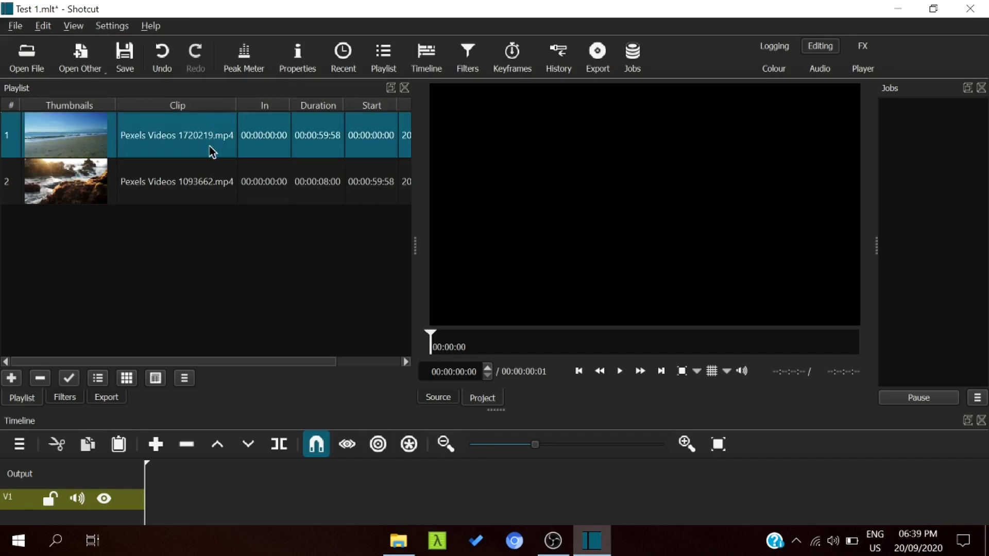
left_click(196, 168)
left_click_drag(214, 200, 300, 501)
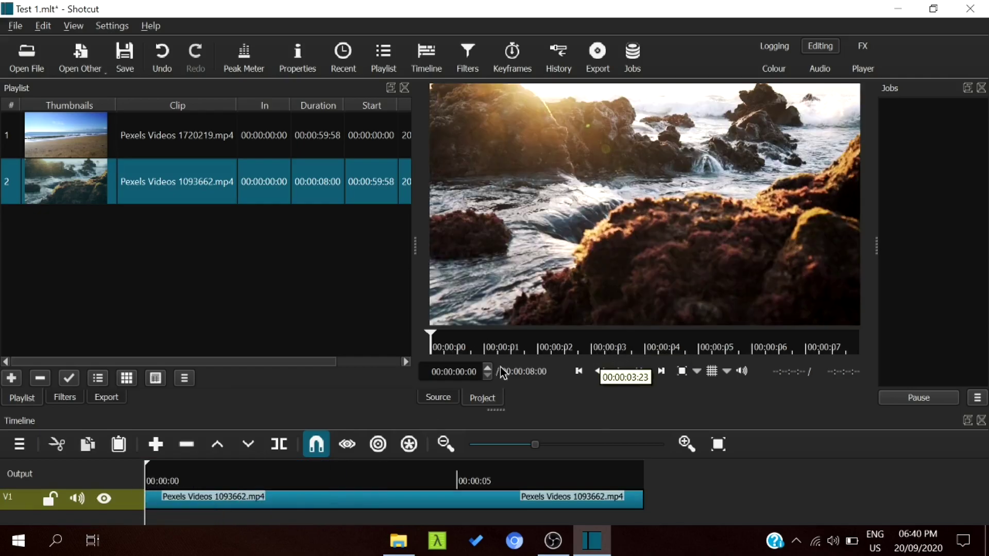
left_click(610, 373)
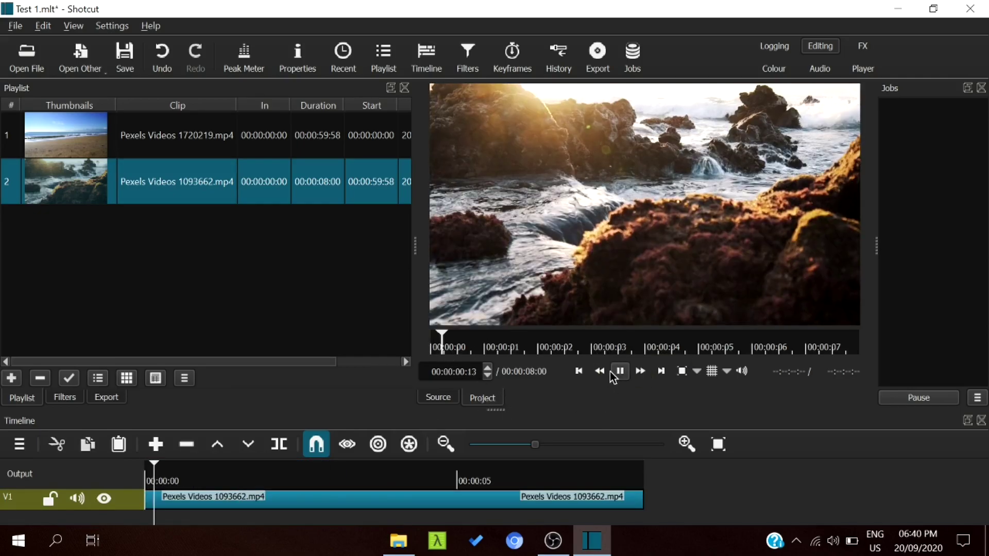